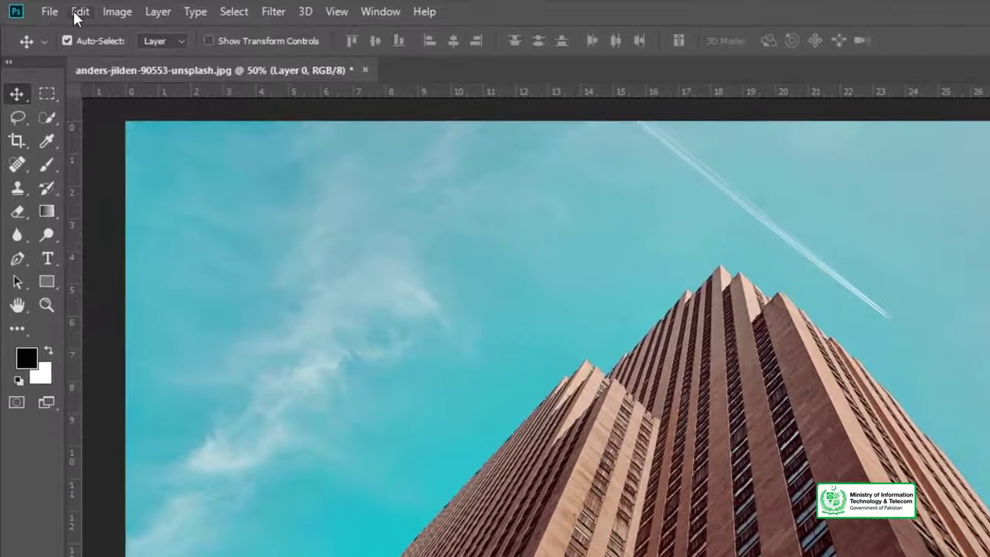
# Step: Start a Perspective Warp on the photo and fit a first quad to the skyscraper's narrow right-hand face
pyautogui.click(80, 11)
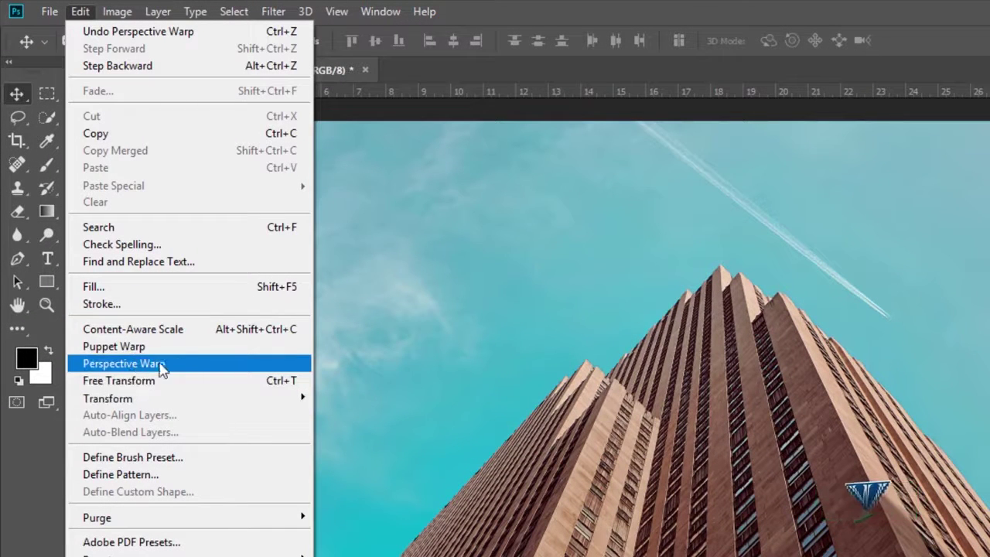
pyautogui.click(192, 367)
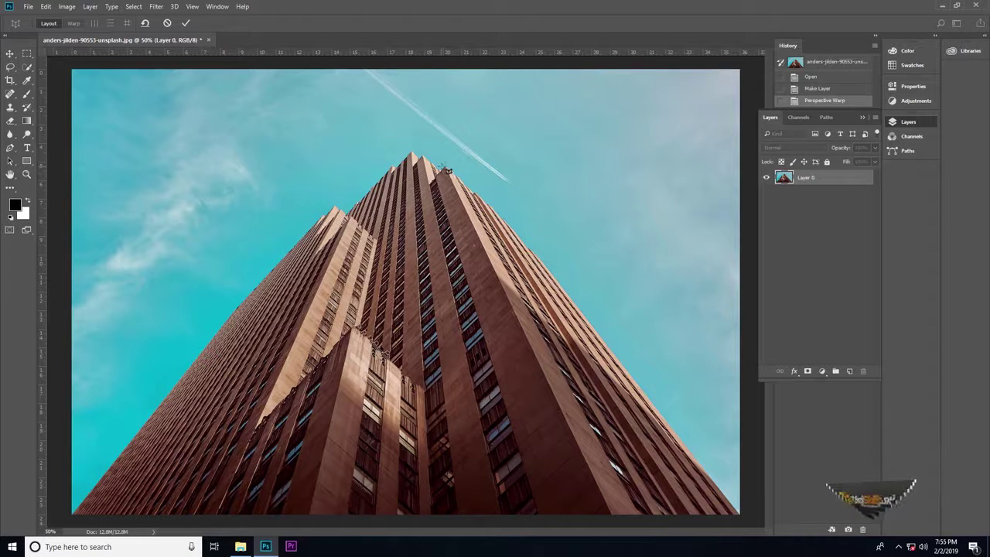
pyautogui.moveTo(445, 165)
pyautogui.mouseDown()
pyautogui.moveTo(513, 268)
pyautogui.moveTo(597, 441)
pyautogui.moveTo(570, 496)
pyautogui.mouseUp()
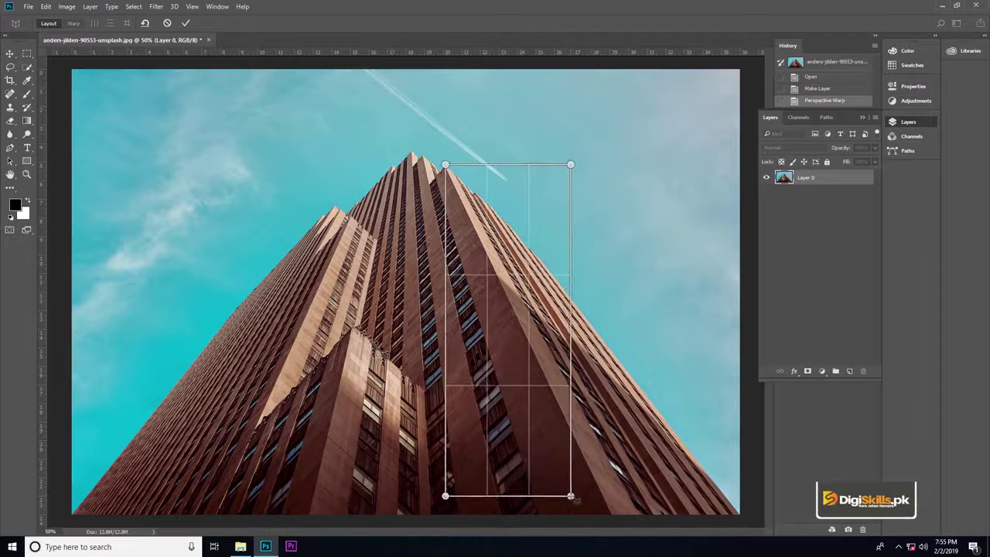
pyautogui.moveTo(573, 168); pyautogui.dragTo(507, 222)
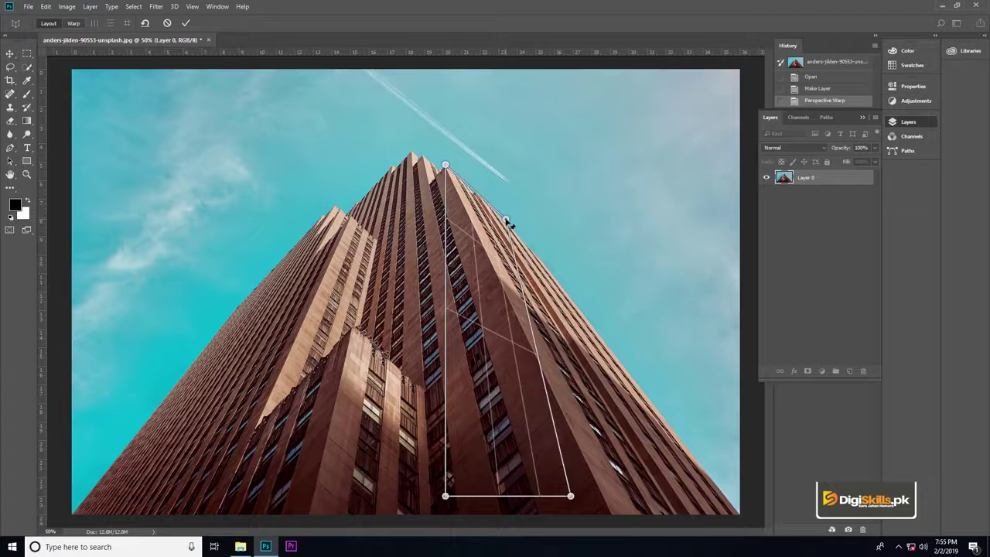
pyautogui.moveTo(572, 497); pyautogui.dragTo(740, 515)
pyautogui.moveTo(445, 496); pyautogui.dragTo(617, 525)
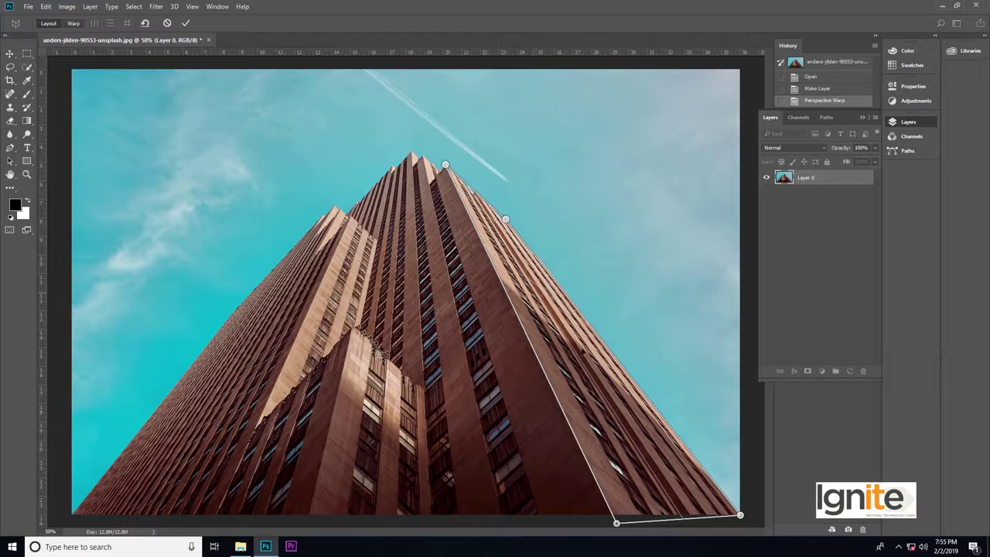
# Step: Fine-tune the quad's corners to follow the right face's edges, extending its lower-right corner past the canvas
pyautogui.moveTo(510, 225); pyautogui.dragTo(507, 224)
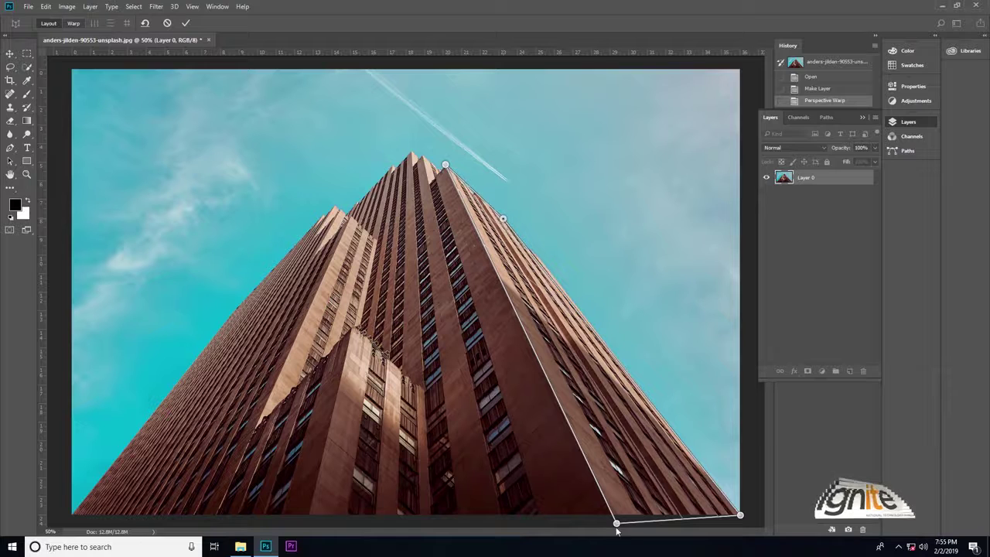
pyautogui.moveTo(617, 523)
pyautogui.mouseDown()
pyautogui.moveTo(621, 544)
pyautogui.moveTo(611, 522)
pyautogui.moveTo(587, 539)
pyautogui.moveTo(612, 523)
pyautogui.mouseUp()
pyautogui.moveTo(617, 428)
pyautogui.mouseDown()
pyautogui.moveTo(656, 364)
pyautogui.moveTo(673, 304)
pyautogui.moveTo(319, 345)
pyautogui.moveTo(392, 406)
pyautogui.moveTo(506, 381)
pyautogui.moveTo(503, 396)
pyautogui.moveTo(488, 389)
pyautogui.moveTo(643, 417)
pyautogui.moveTo(706, 454)
pyautogui.moveTo(621, 434)
pyautogui.mouseUp()
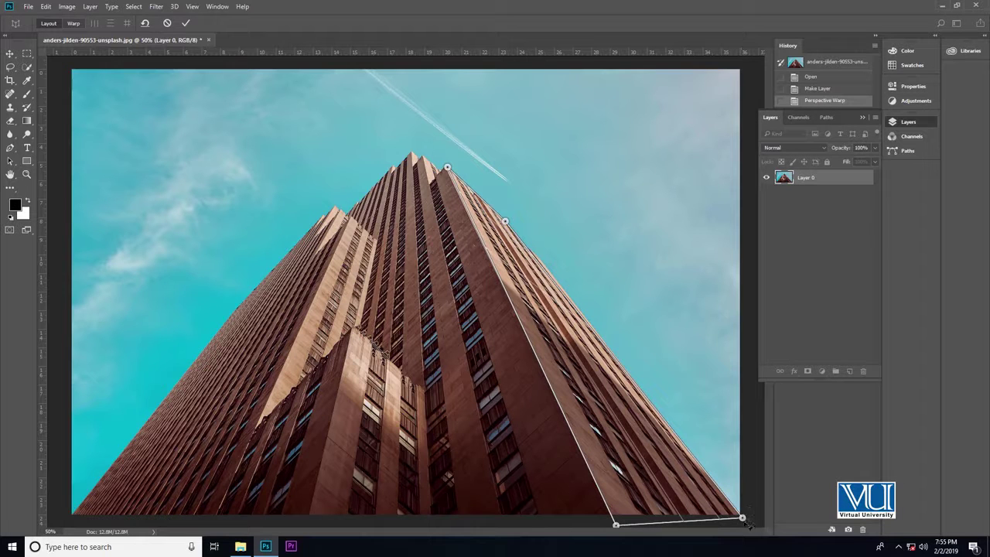
pyautogui.moveTo(744, 520); pyautogui.dragTo(762, 539)
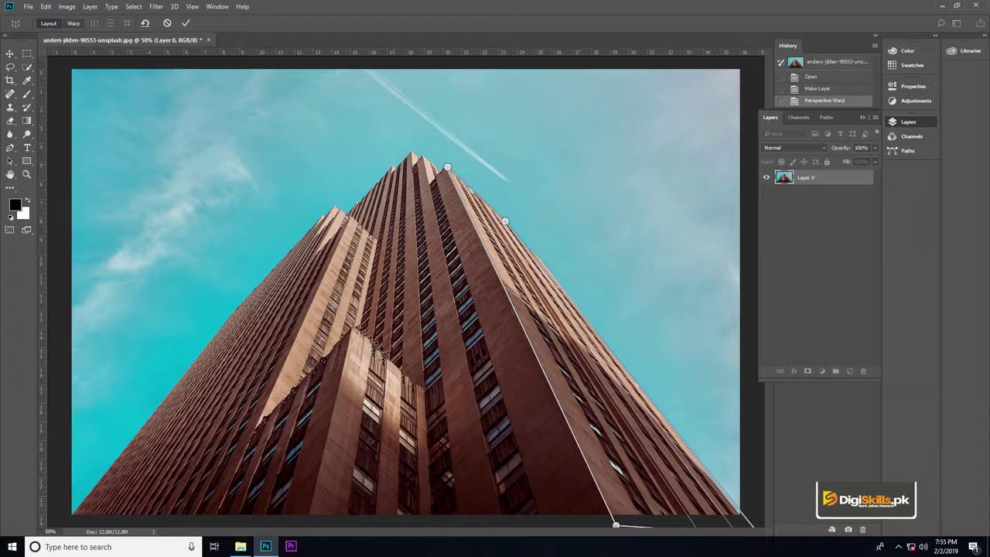
# Step: Add a second quad over the skyscraper's front face, joined to the first, with its left corners following the face's left edge
pyautogui.moveTo(303, 137); pyautogui.dragTo(486, 460)
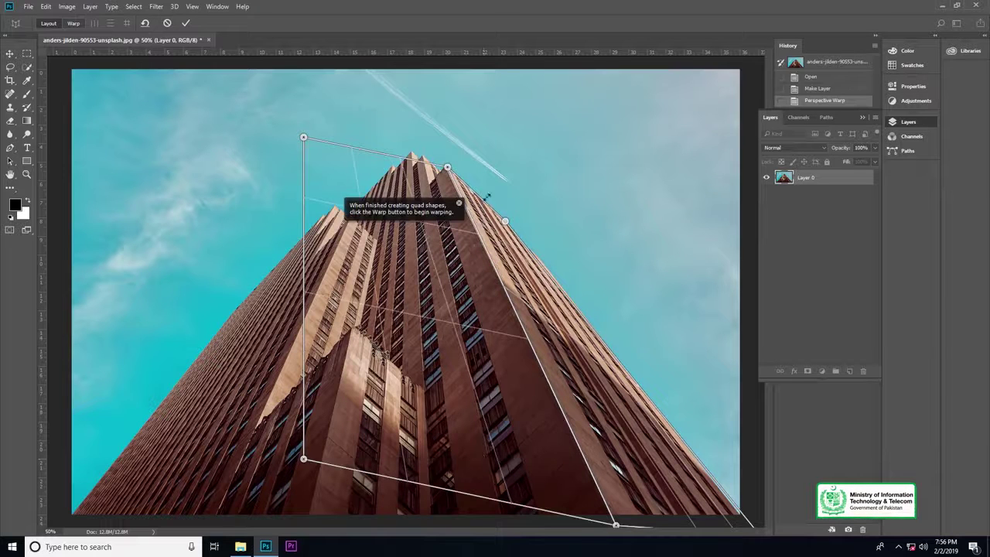
pyautogui.moveTo(303, 139); pyautogui.dragTo(354, 120)
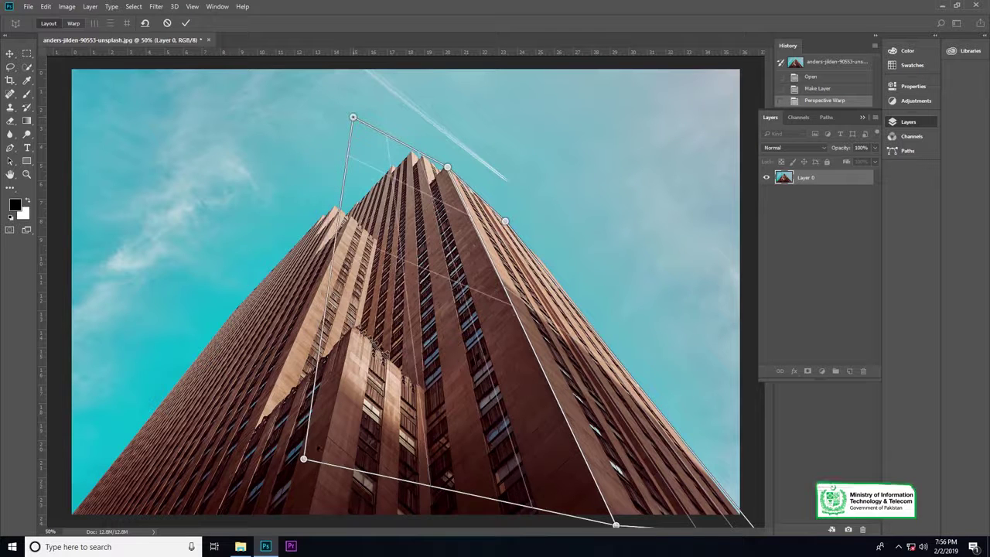
pyautogui.moveTo(304, 459); pyautogui.dragTo(214, 529)
pyautogui.moveTo(353, 120)
pyautogui.mouseDown()
pyautogui.moveTo(386, 150)
pyautogui.moveTo(359, 247)
pyautogui.moveTo(352, 221)
pyautogui.moveTo(355, 269)
pyautogui.moveTo(369, 159)
pyautogui.moveTo(349, 112)
pyautogui.moveTo(399, 111)
pyautogui.moveTo(340, 283)
pyautogui.moveTo(349, 222)
pyautogui.moveTo(352, 250)
pyautogui.moveTo(338, 253)
pyautogui.moveTo(331, 304)
pyautogui.moveTo(312, 307)
pyautogui.mouseUp()
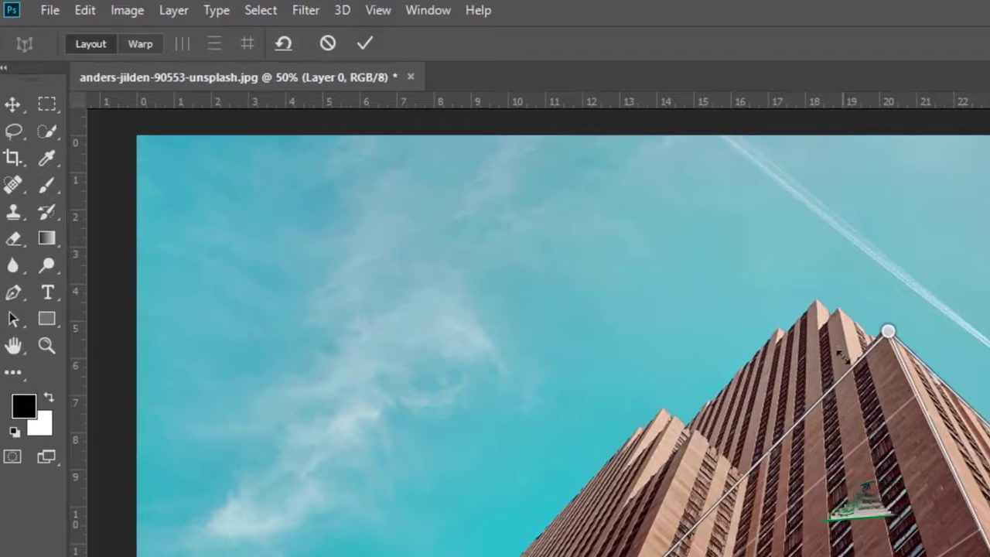
# Step: In Warp mode, shift the shared edge's upper and lower pins left to widen the right face, and apply the Perspective Warp
pyautogui.click(139, 44)
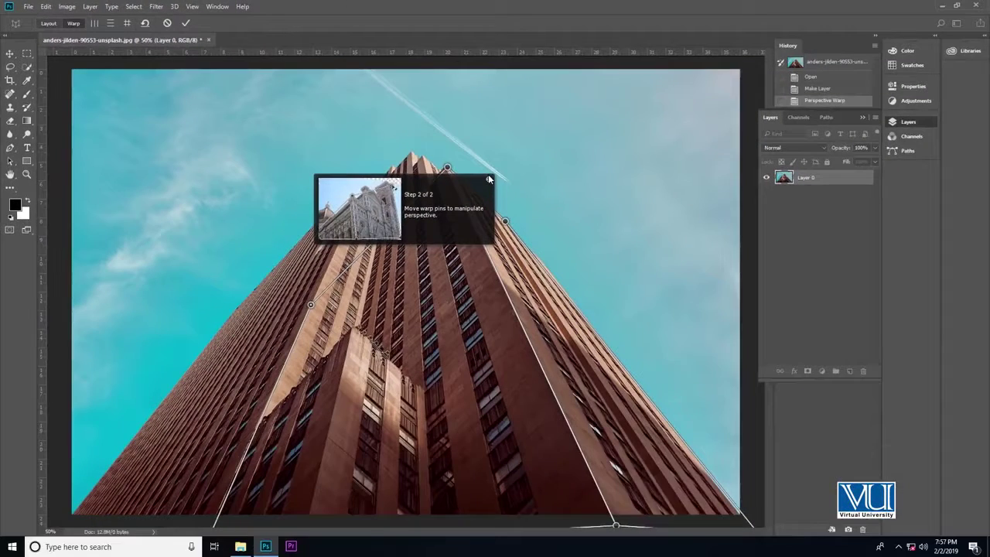
pyautogui.click(448, 169)
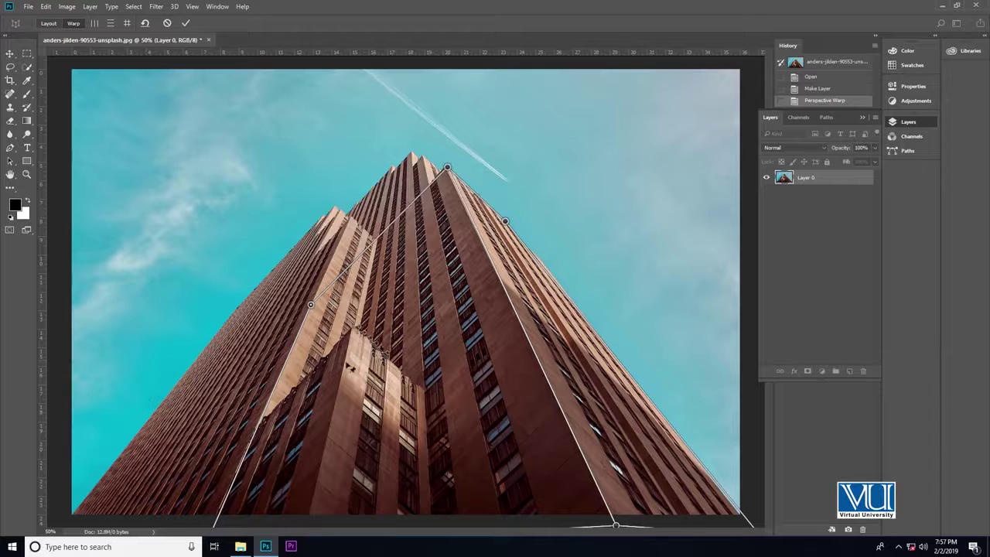
pyautogui.moveTo(311, 304)
pyautogui.mouseDown()
pyautogui.moveTo(321, 305)
pyautogui.moveTo(311, 308)
pyautogui.mouseUp()
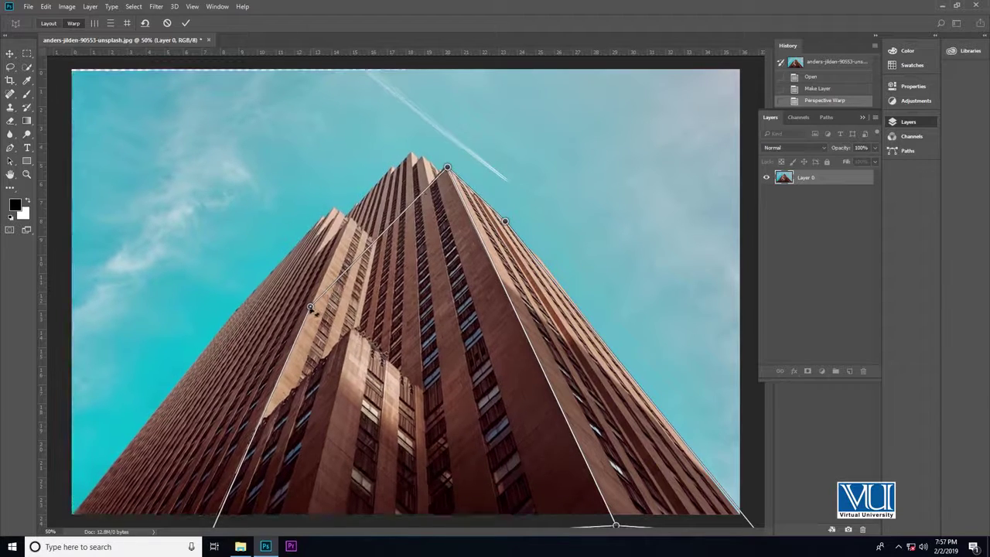
pyautogui.moveTo(450, 168); pyautogui.dragTo(432, 189)
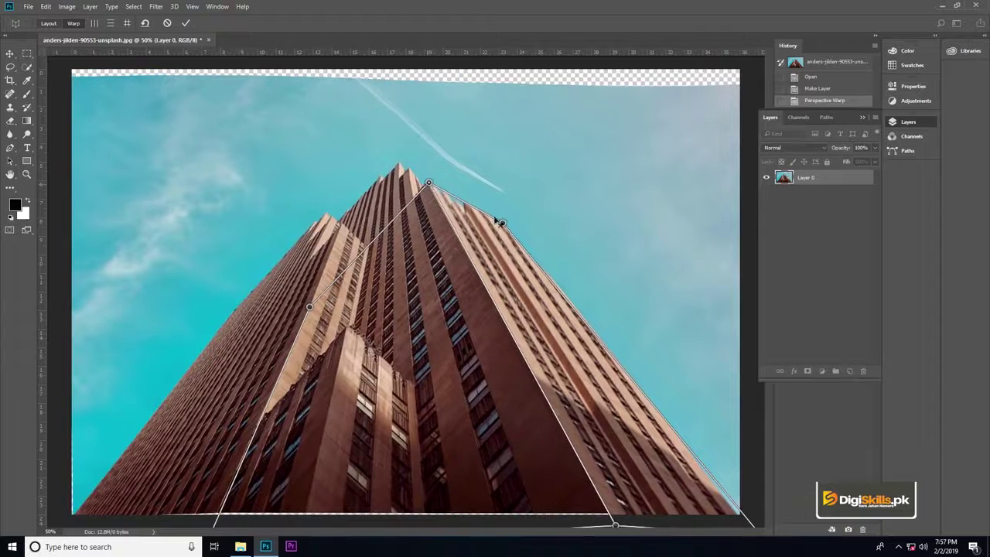
pyautogui.moveTo(504, 223); pyautogui.dragTo(524, 222)
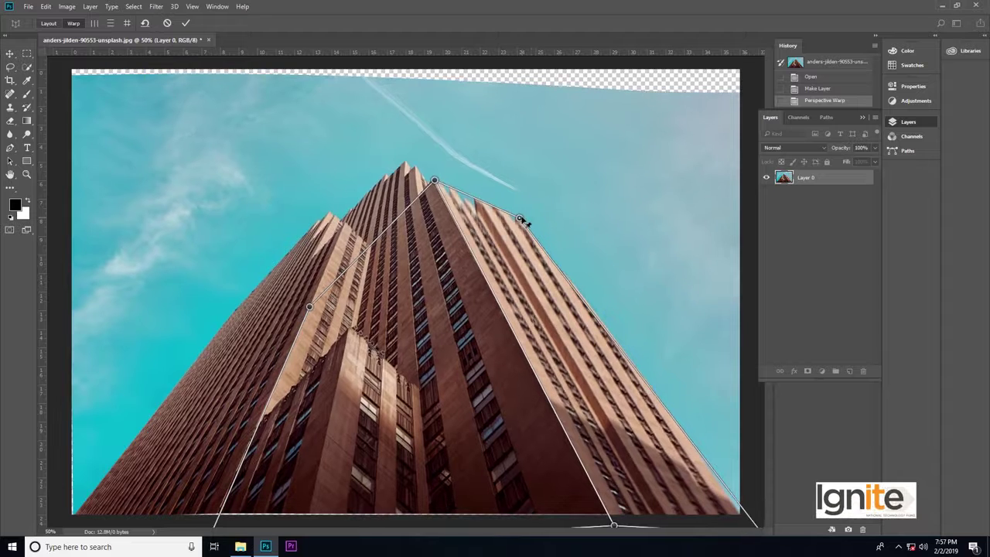
pyautogui.moveTo(613, 527); pyautogui.dragTo(532, 533)
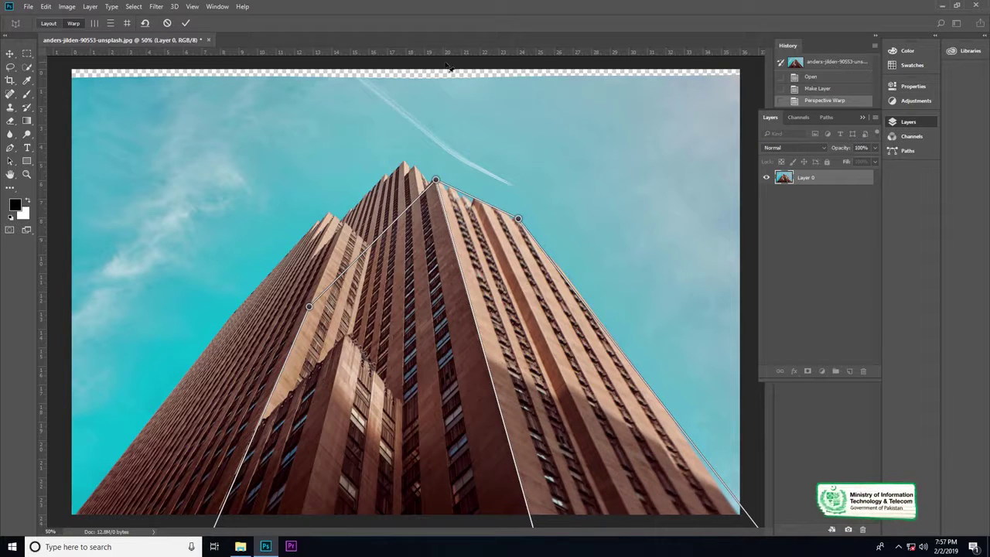
pyautogui.moveTo(438, 184); pyautogui.dragTo(432, 178)
pyautogui.moveTo(432, 178); pyautogui.dragTo(431, 175)
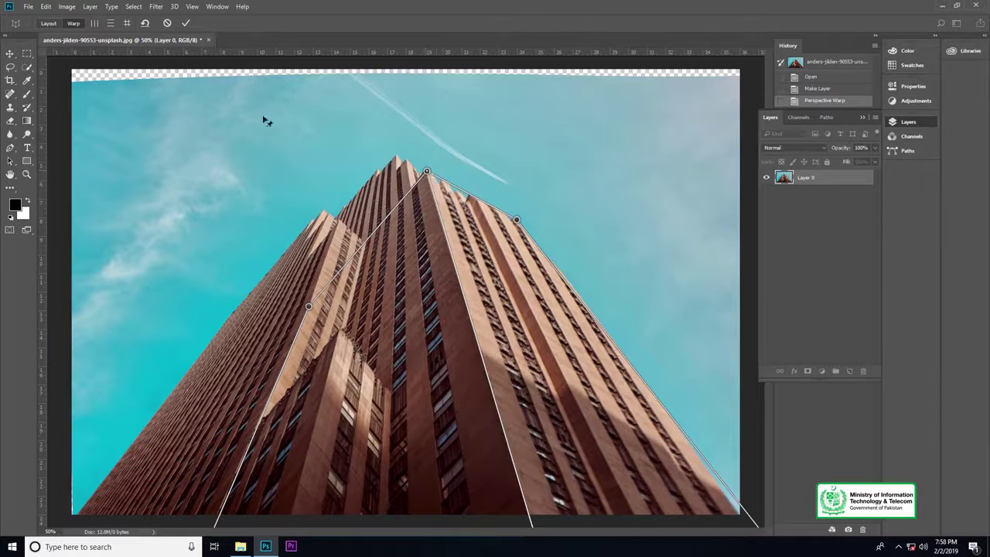
pyautogui.click(185, 25)
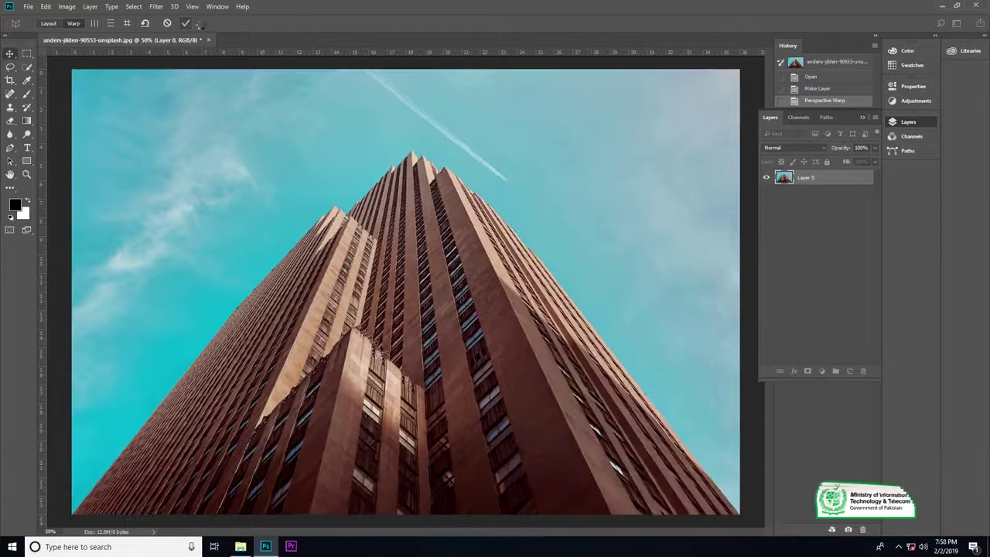
# Step: Examine the warped skyscraper and the image borders in full-screen mode with the menu bar
pyautogui.press('z')
pyautogui.keyDown('alt'); pyautogui.click(435, 337); pyautogui.keyUp('alt')
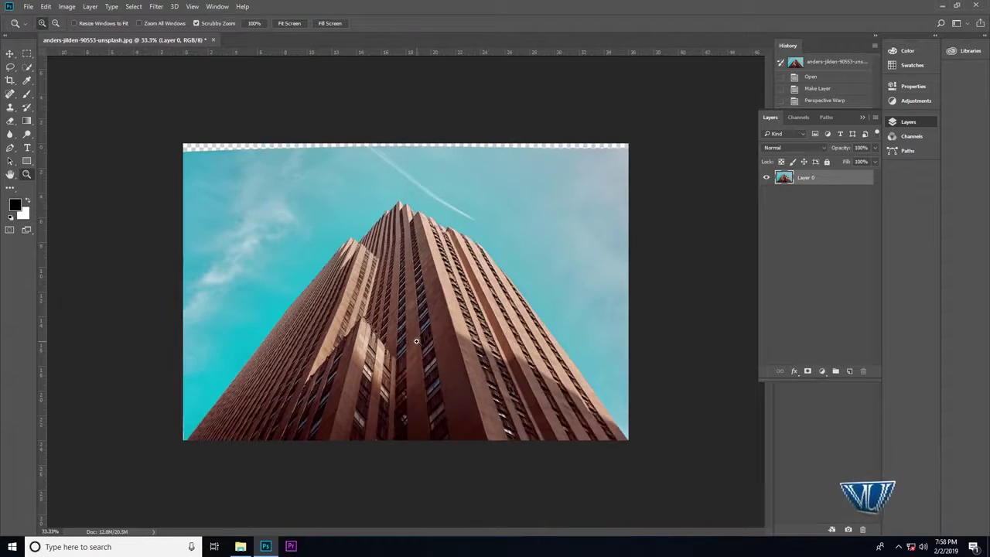
pyautogui.click(416, 340)
pyautogui.press('v')
pyautogui.press('f')
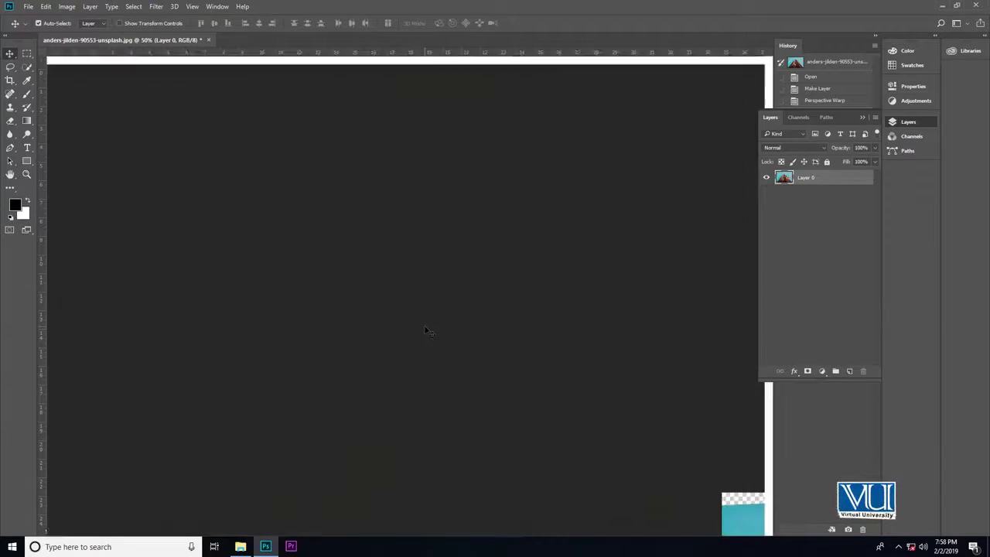
pyautogui.moveTo(373, 320); pyautogui.dragTo(369, 250)
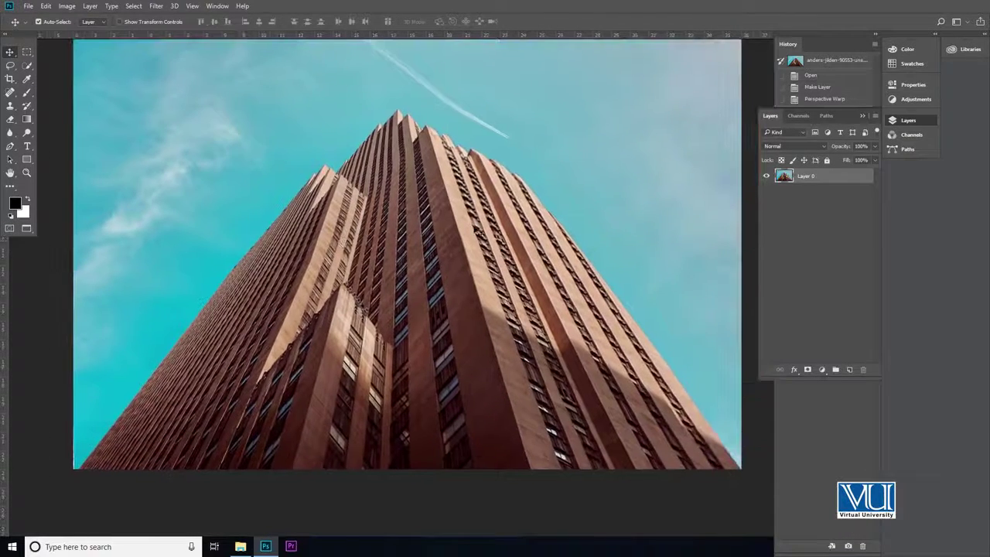
pyautogui.press('z')
pyautogui.keyDown('alt'); pyautogui.click(431, 318); pyautogui.keyUp('alt')
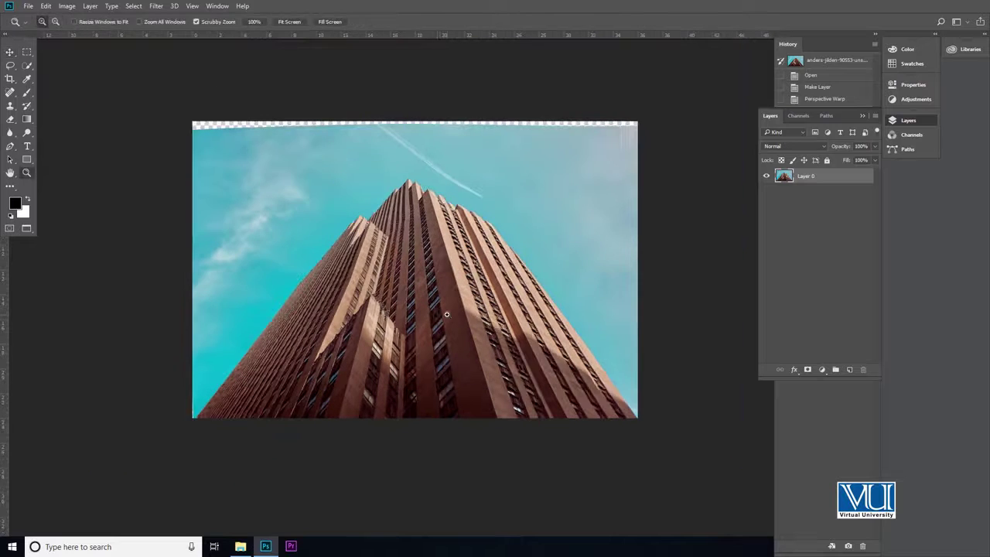
pyautogui.click(446, 314)
pyautogui.press('v')
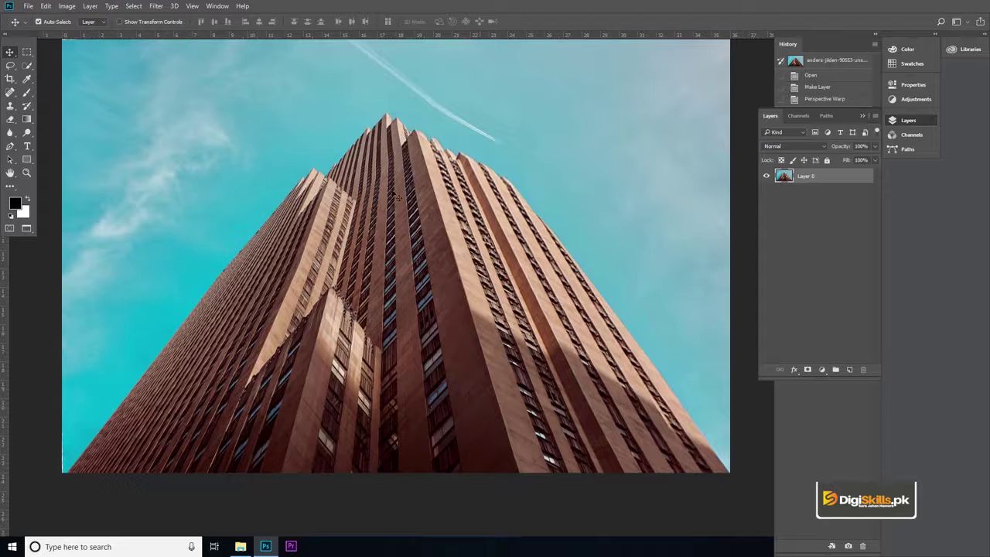
pyautogui.moveTo(351, 130); pyautogui.dragTo(357, 157)
pyautogui.moveTo(389, 284); pyautogui.dragTo(384, 261)
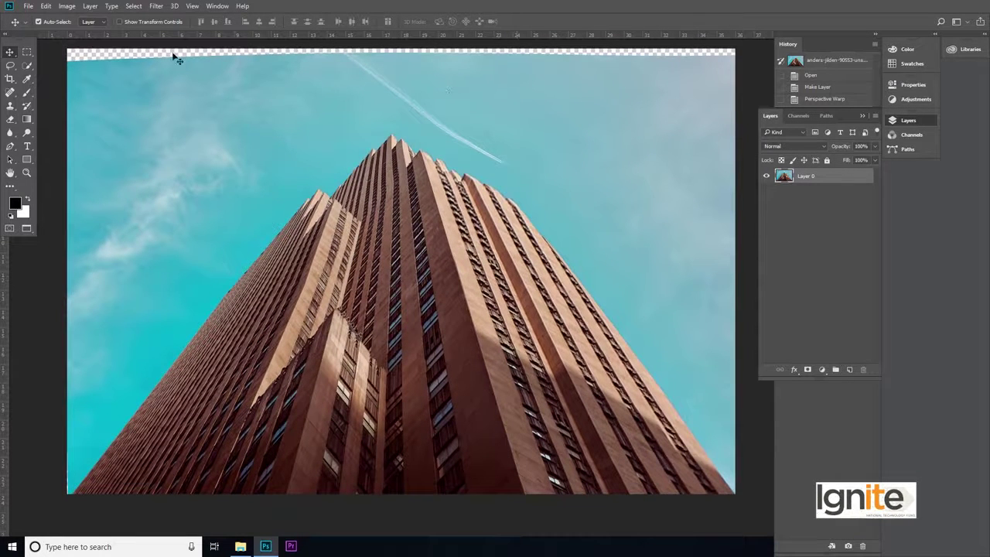
# Step: Start Puppet Warp on the layer and pull the mesh's top-left corner to cover the transparent gap along the top edge
pyautogui.click(46, 6)
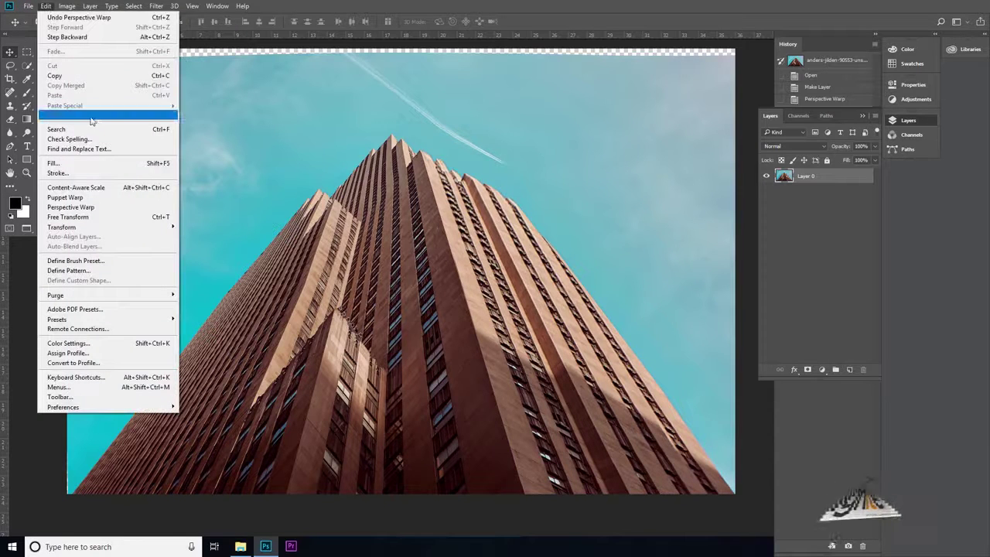
pyautogui.click(82, 198)
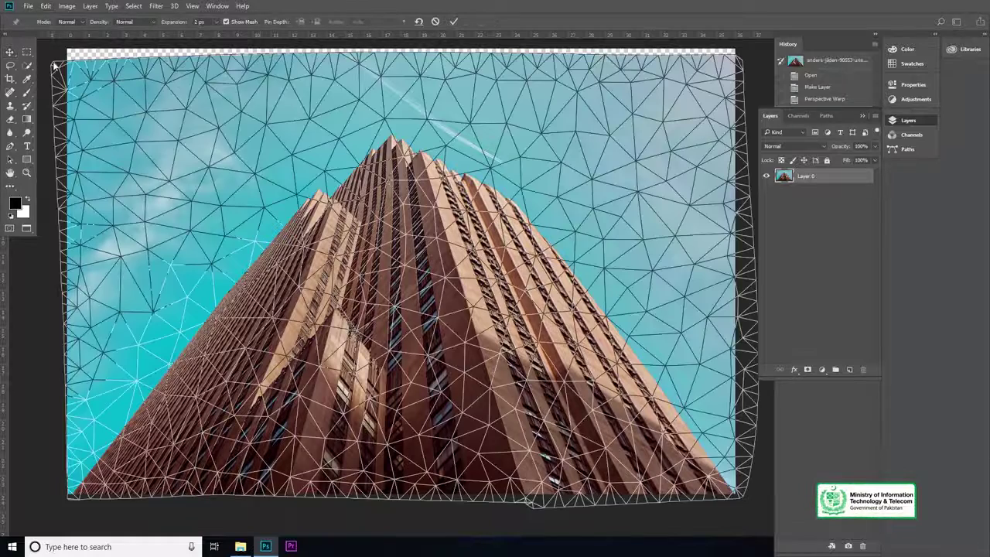
pyautogui.moveTo(53, 60); pyautogui.dragTo(56, 61)
pyautogui.moveTo(318, 245)
pyautogui.mouseDown()
pyautogui.moveTo(302, 212)
pyautogui.moveTo(321, 262)
pyautogui.mouseUp()
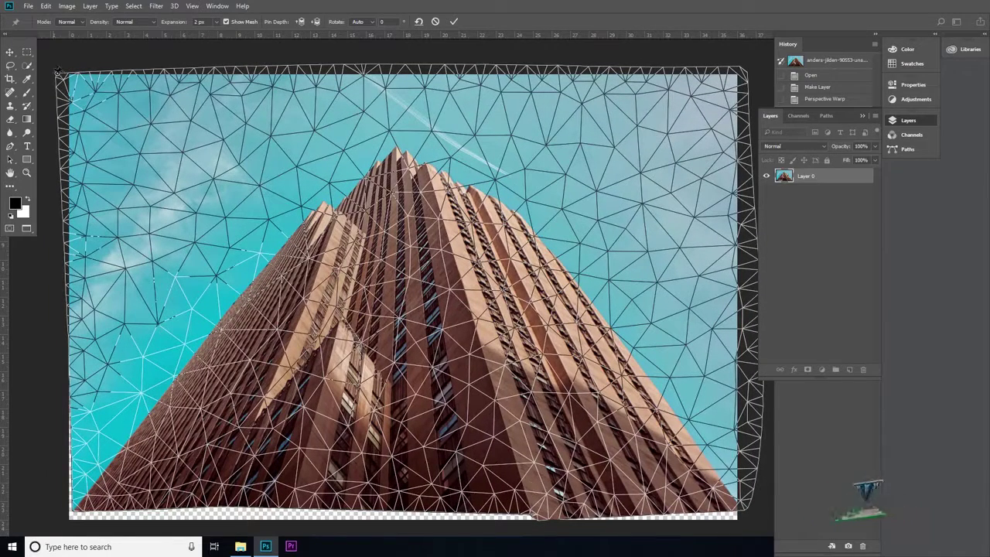
# Step: Pin the bottom corners and points along the bottom edge, stretching the mesh down to fill the transparent strip
pyautogui.moveTo(590, 382); pyautogui.dragTo(591, 318)
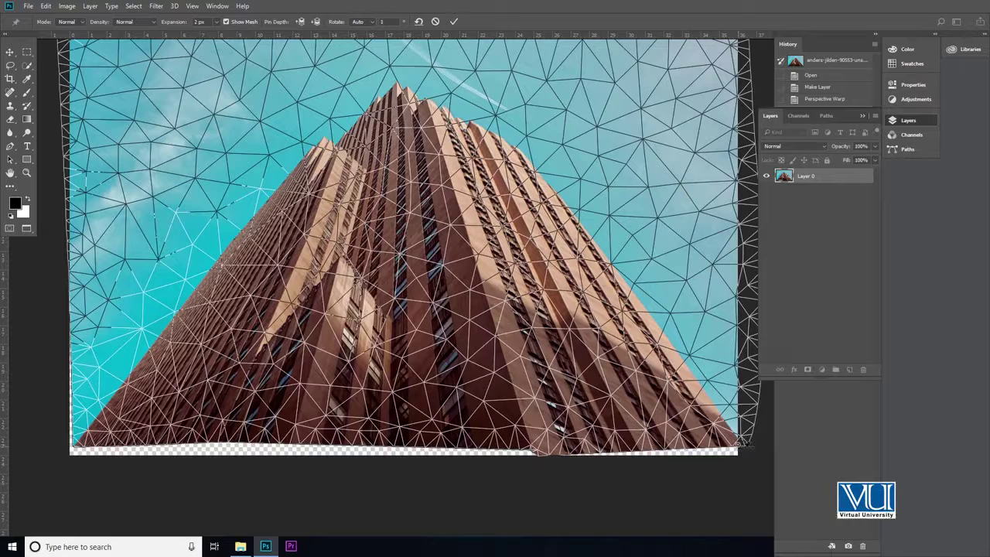
pyautogui.moveTo(740, 448)
pyautogui.mouseDown()
pyautogui.moveTo(737, 435)
pyautogui.moveTo(738, 454)
pyautogui.mouseUp()
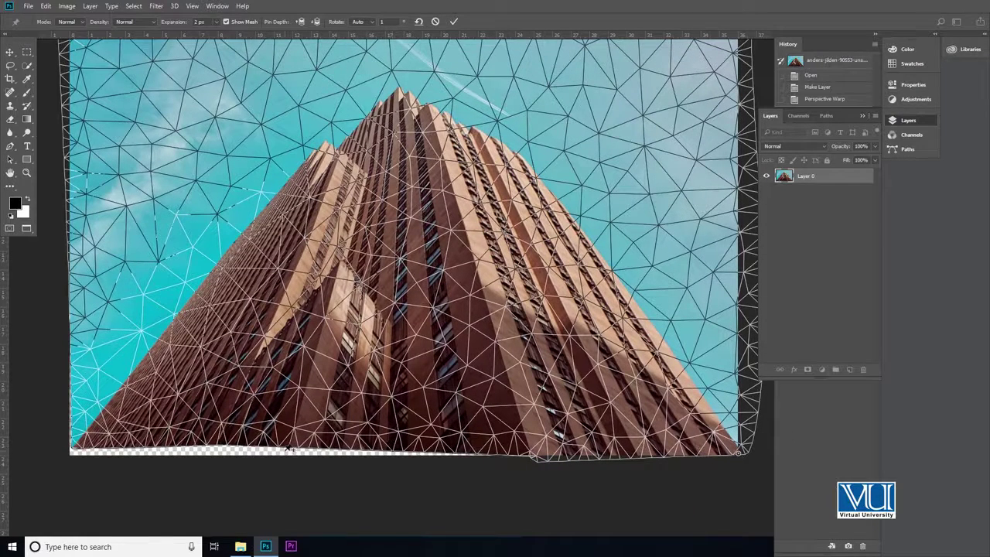
pyautogui.moveTo(288, 451)
pyautogui.mouseDown()
pyautogui.moveTo(290, 435)
pyautogui.moveTo(294, 450)
pyautogui.moveTo(283, 455)
pyautogui.mouseUp()
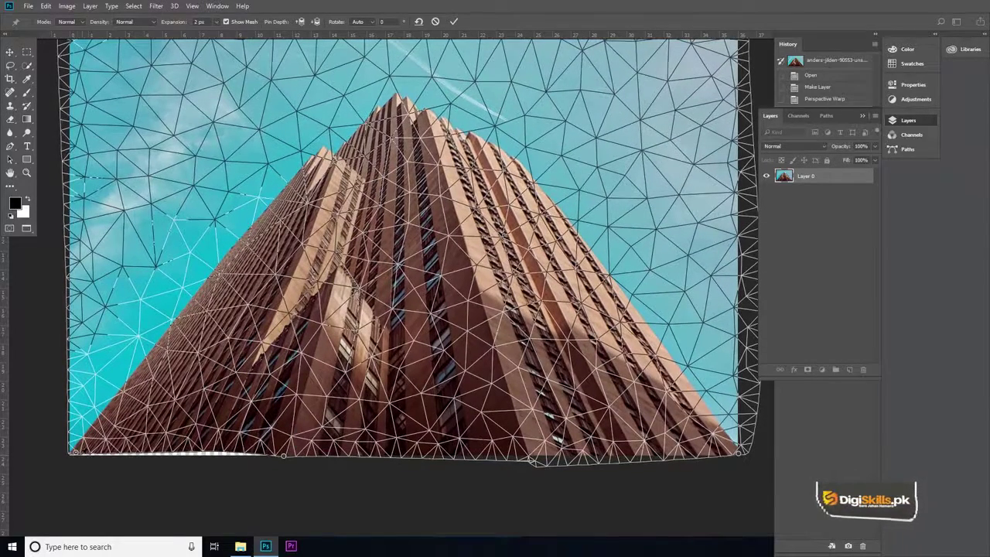
pyautogui.moveTo(77, 455); pyautogui.dragTo(73, 459)
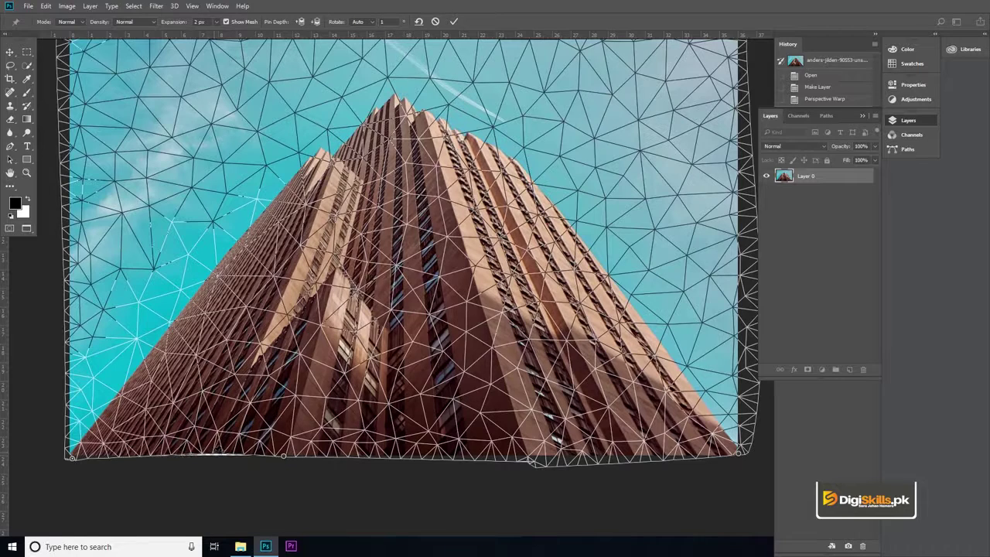
pyautogui.click(212, 457)
# Step: Pin points along the mesh's top edge, pull them over the remaining transparent strip, and apply the Puppet Warp
pyautogui.moveTo(313, 297)
pyautogui.mouseDown()
pyautogui.moveTo(314, 316)
pyautogui.moveTo(318, 307)
pyautogui.mouseUp()
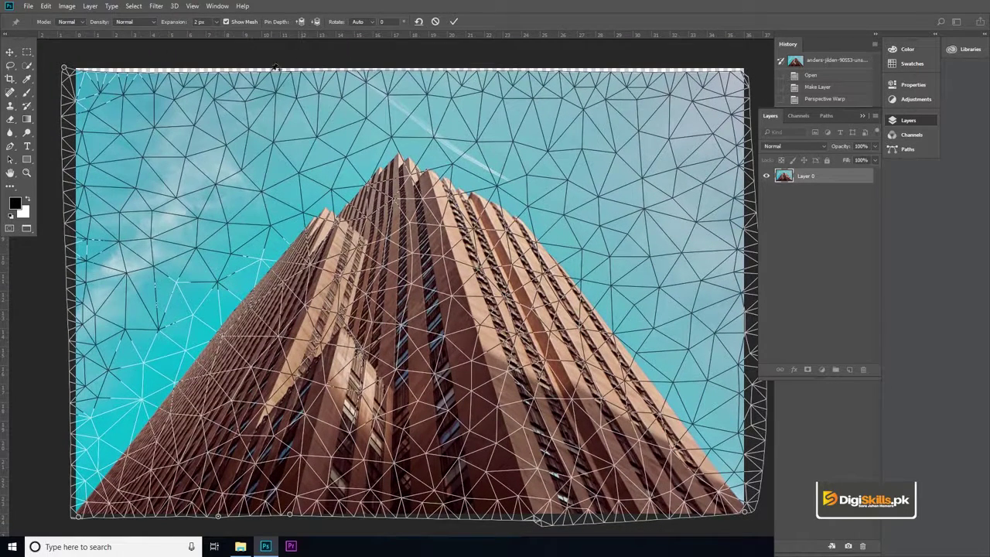
pyautogui.moveTo(274, 69); pyautogui.dragTo(272, 65)
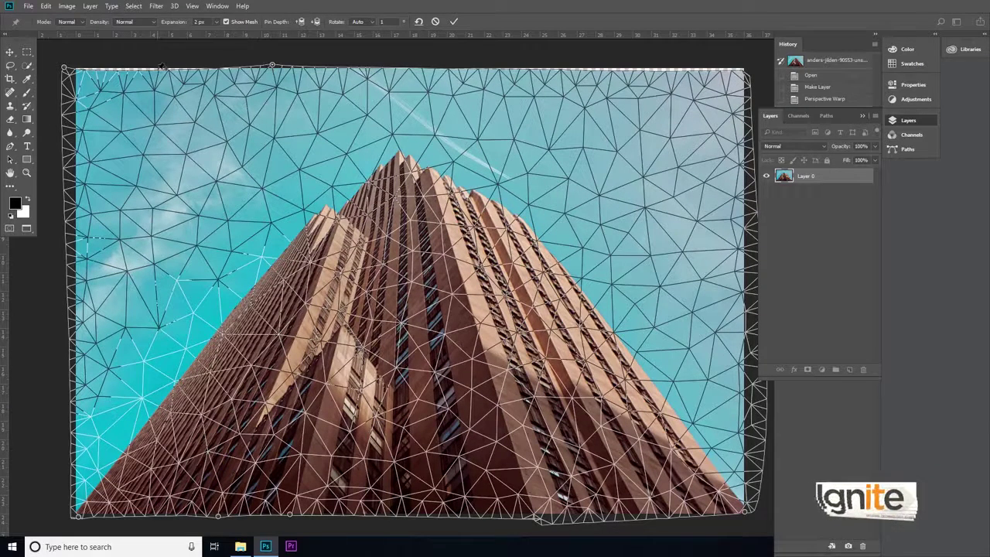
pyautogui.moveTo(158, 69); pyautogui.dragTo(155, 65)
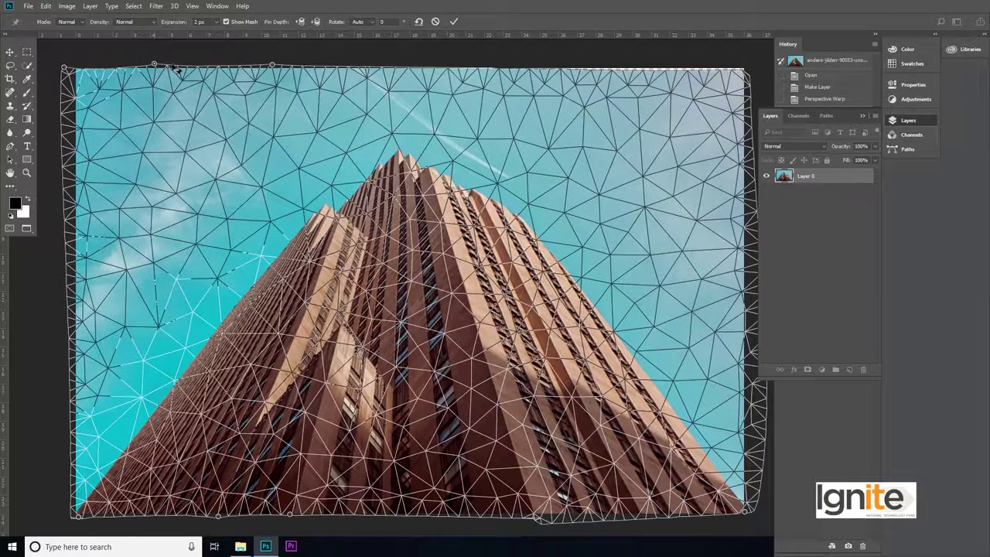
pyautogui.moveTo(600, 68); pyautogui.dragTo(601, 71)
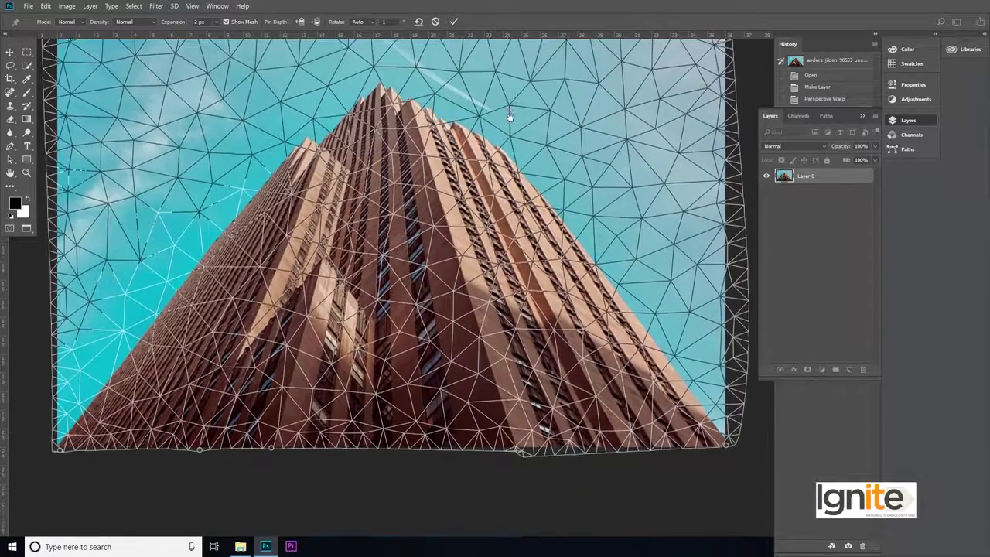
pyautogui.moveTo(510, 116); pyautogui.dragTo(507, 184)
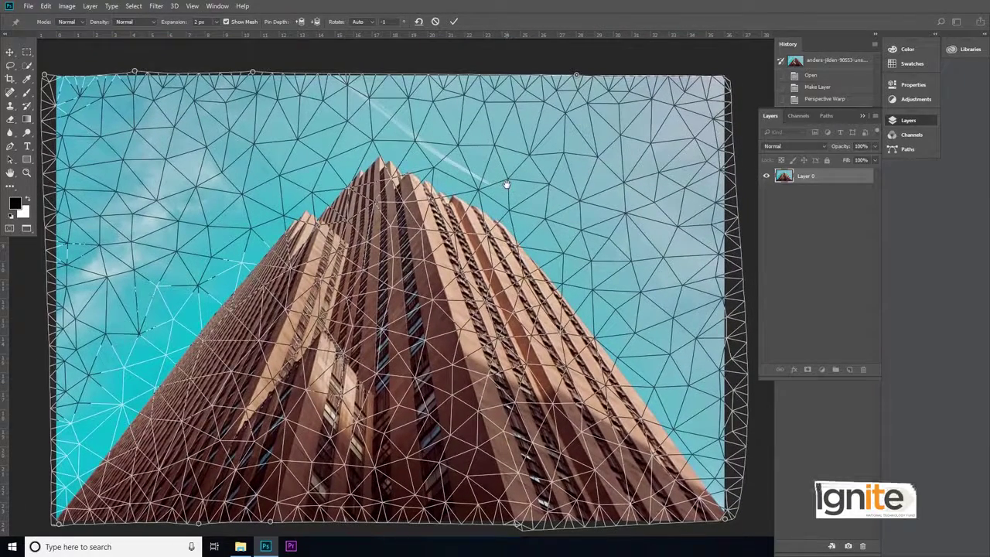
pyautogui.click(454, 22)
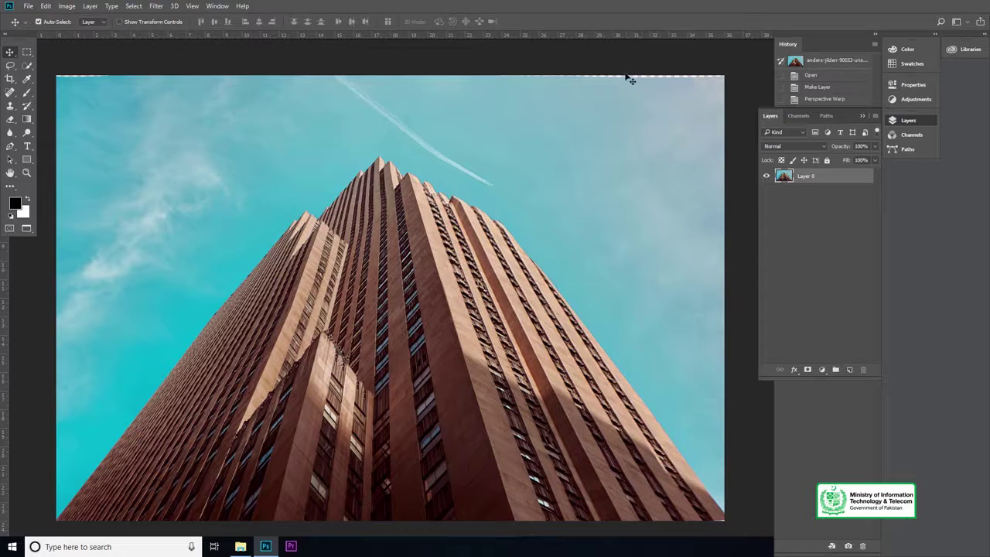
# Step: Add an empty layer above the photo and ready the Brush tool at a size of 300 px
pyautogui.click(850, 371)
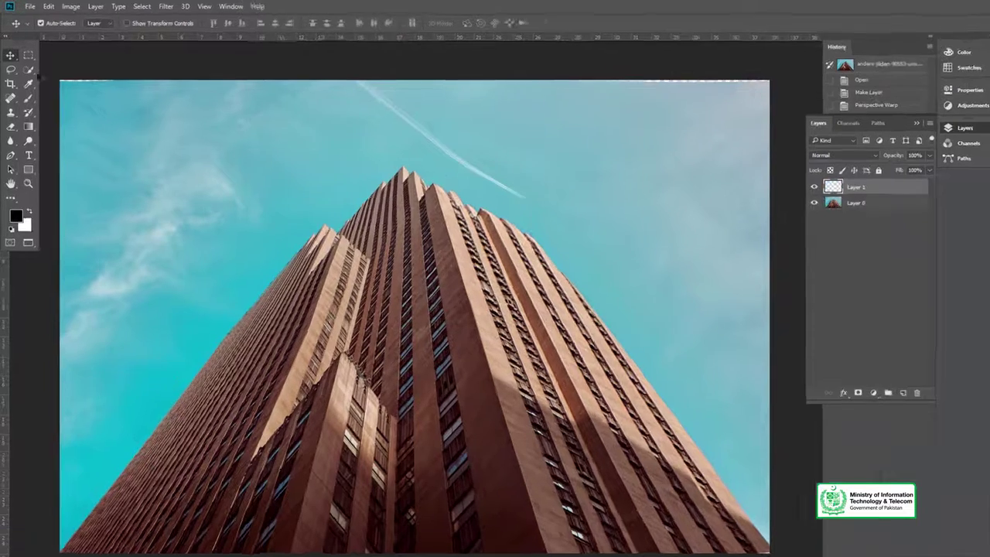
pyautogui.press('b')
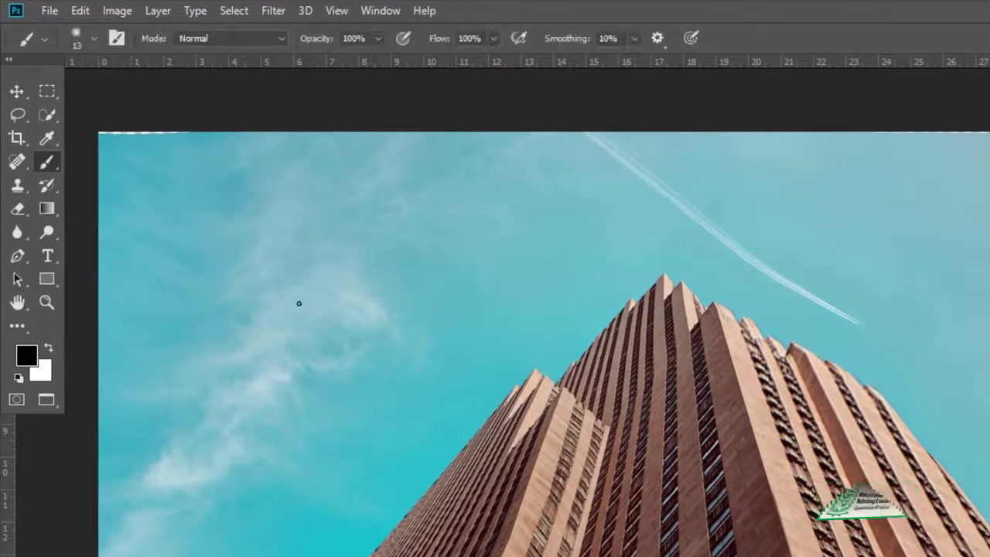
pyautogui.press(']')
pyautogui.press(']')
pyautogui.press(']')
pyautogui.press(']')
pyautogui.press(']')
pyautogui.press(']')
pyautogui.press(']')
pyautogui.press(']')
pyautogui.press(']')
pyautogui.press(']')
pyautogui.press(']')
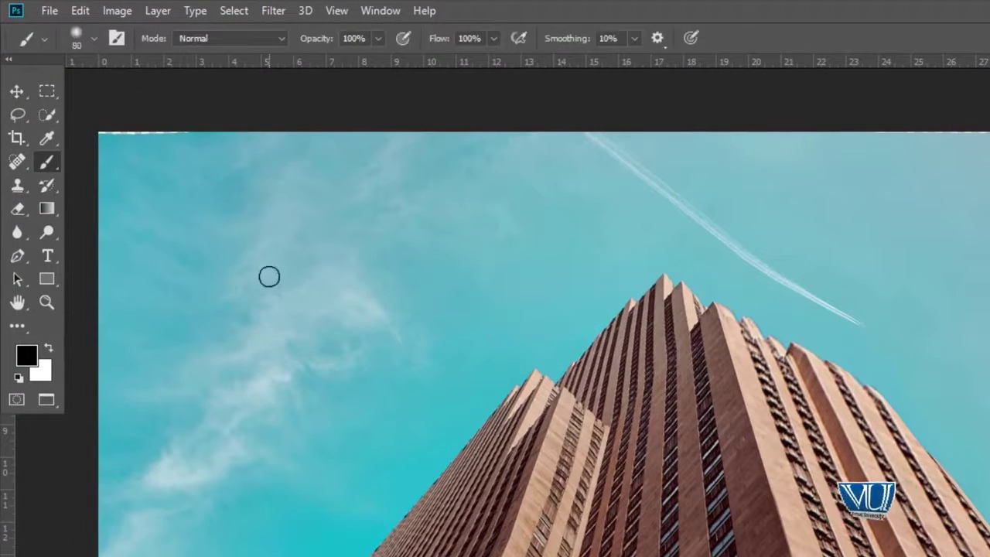
pyautogui.press(']')
pyautogui.press(']')
pyautogui.press(']')
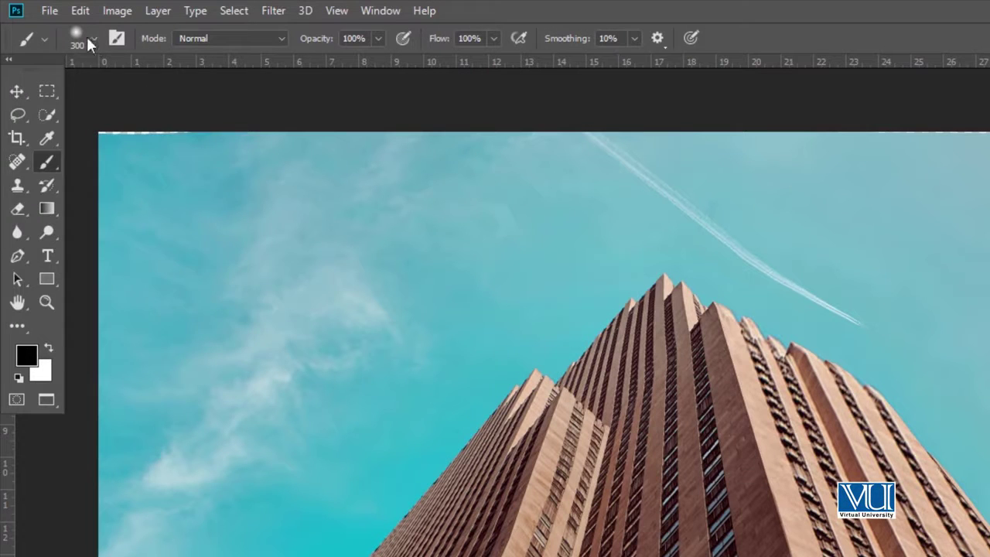
# Step: Change the brush tip to Hard Round and reduce its size to 60 px
pyautogui.click(93, 39)
pyautogui.click(31, 209)
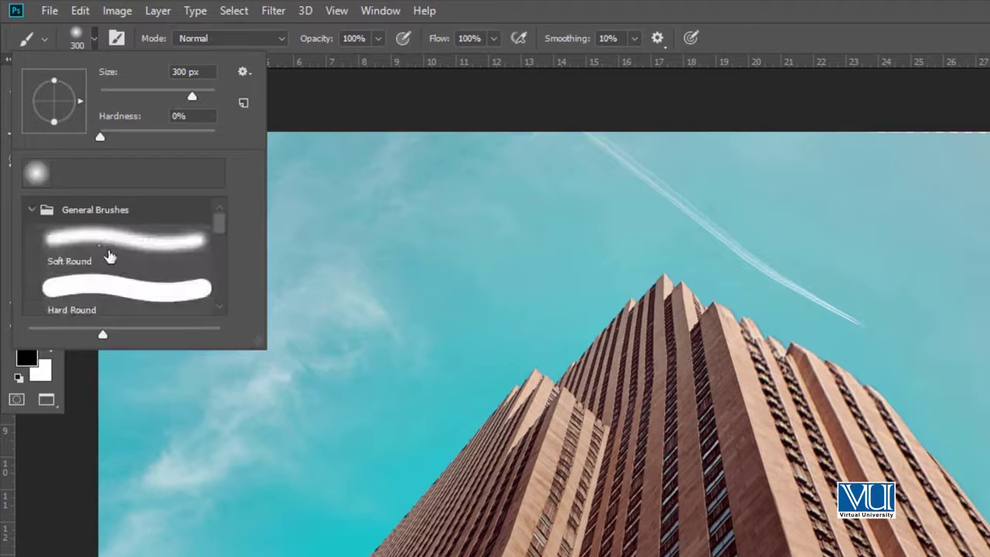
pyautogui.click(104, 290)
pyautogui.click(459, 92)
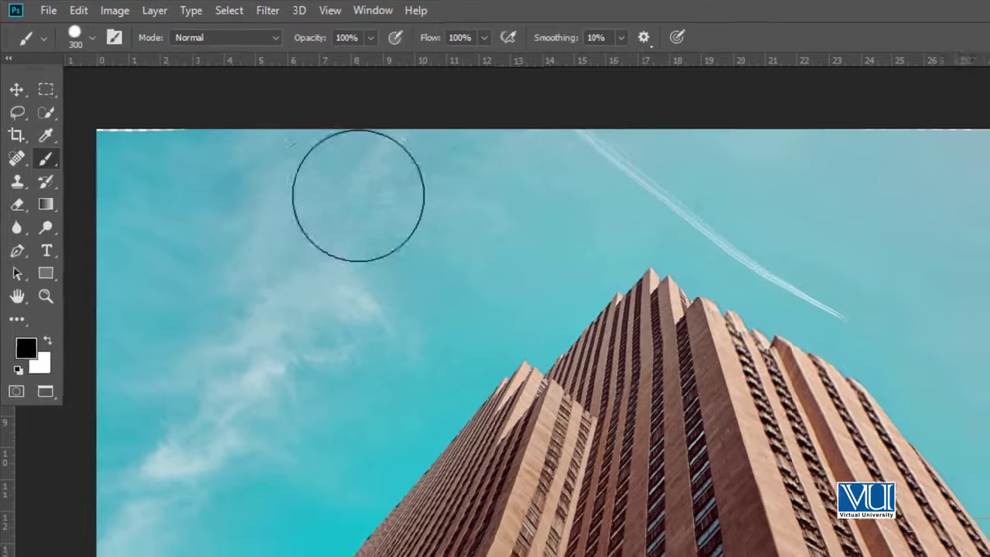
pyautogui.press('[')
pyautogui.press('[')
pyautogui.press('[')
pyautogui.press('[')
pyautogui.press('[')
pyautogui.press('[')
pyautogui.press('[')
pyautogui.press('[')
pyautogui.press('[')
pyautogui.press('[')
pyautogui.press('[')
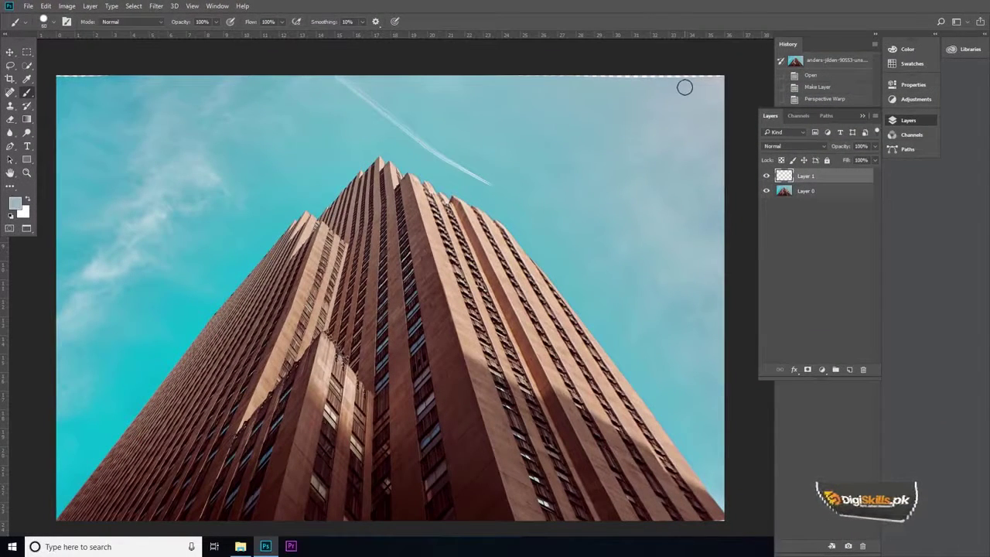
# Step: Paint sampled sky colour over the transparent strip near the photo's top-right corner, and sample the sky near its top-left corner
pyautogui.keyDown('alt'); pyautogui.click(689, 89); pyautogui.keyUp('alt')
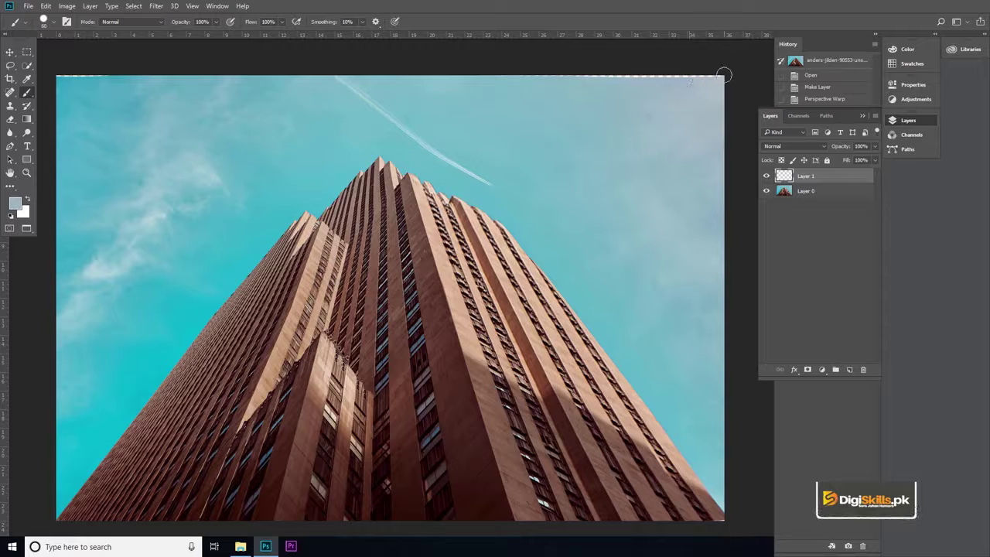
pyautogui.click(659, 82)
pyautogui.keyDown('alt'); pyautogui.click(99, 77); pyautogui.keyUp('alt')
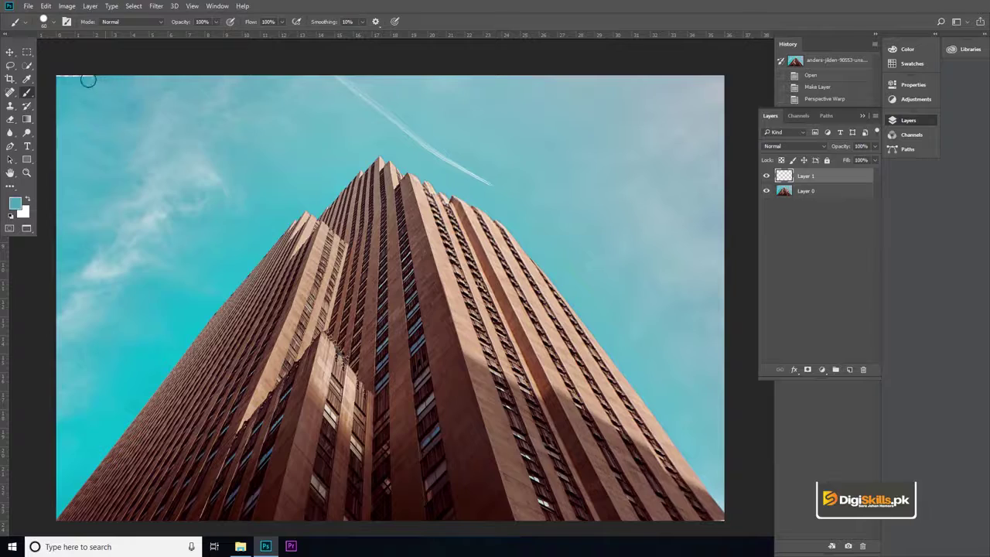